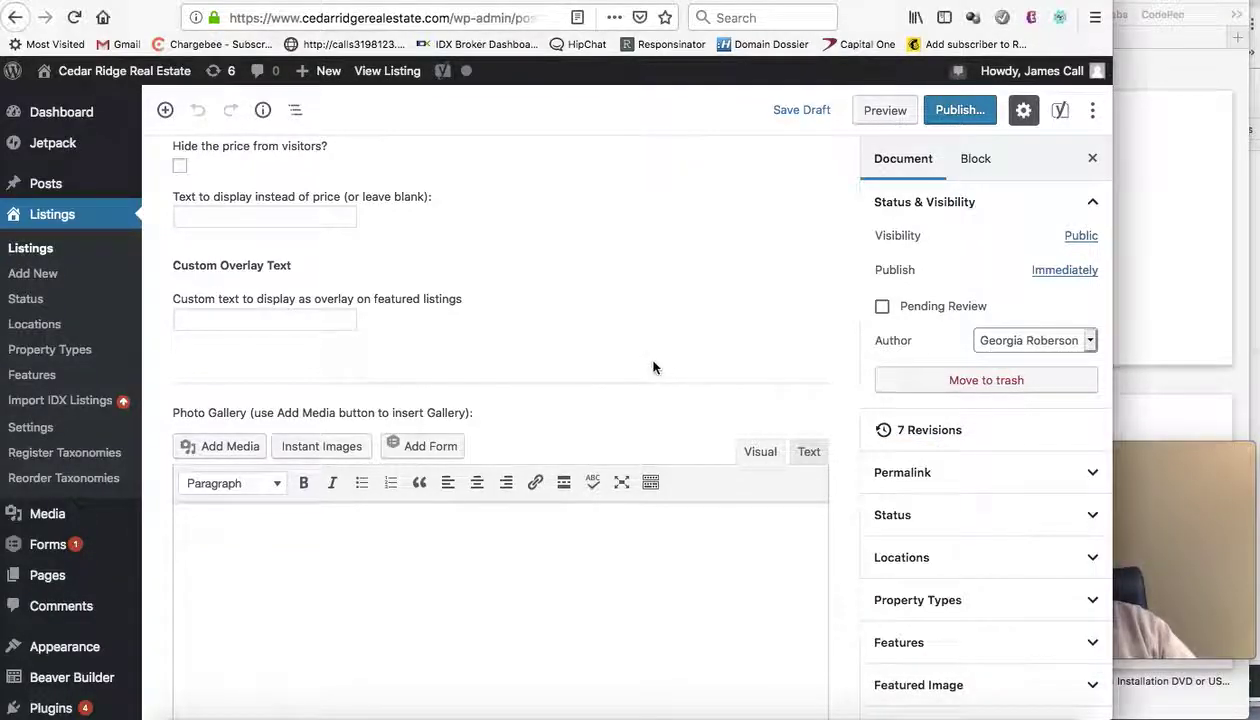
- Open the Add Media window above the listing's Photo Gallery editor
{"action": "scroll", "coordinate": [647, 366], "scroll_direction": "up", "scroll_amount": 5}
{"action": "scroll", "coordinate": [648, 363], "scroll_direction": "up", "scroll_amount": 5}
{"action": "scroll", "coordinate": [648, 363], "scroll_direction": "up", "scroll_amount": 5}
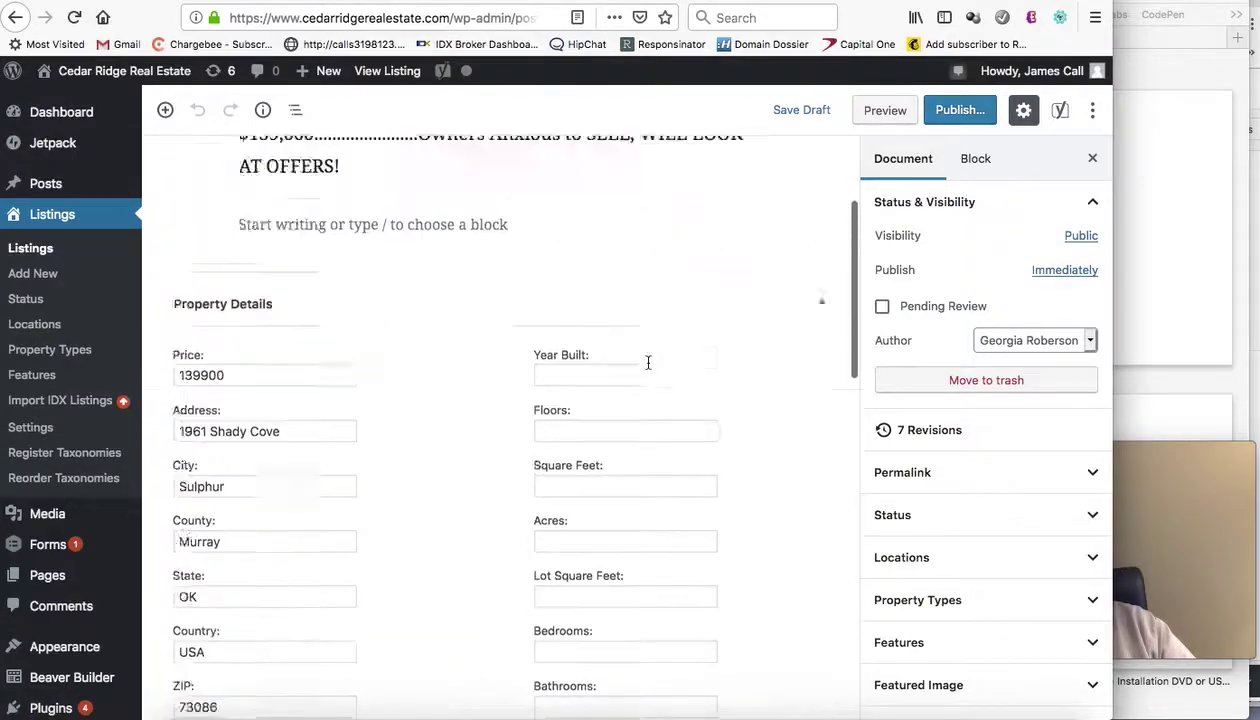
{"action": "scroll", "coordinate": [648, 363], "scroll_direction": "up", "scroll_amount": 3}
{"action": "scroll", "coordinate": [648, 363], "scroll_direction": "down", "scroll_amount": 10}
{"action": "scroll", "coordinate": [648, 363], "scroll_direction": "down", "scroll_amount": 10}
{"action": "scroll", "coordinate": [648, 363], "scroll_direction": "down", "scroll_amount": 3}
{"action": "scroll", "coordinate": [648, 363], "scroll_direction": "down", "scroll_amount": 3}
{"action": "scroll", "coordinate": [648, 363], "scroll_direction": "down", "scroll_amount": 3}
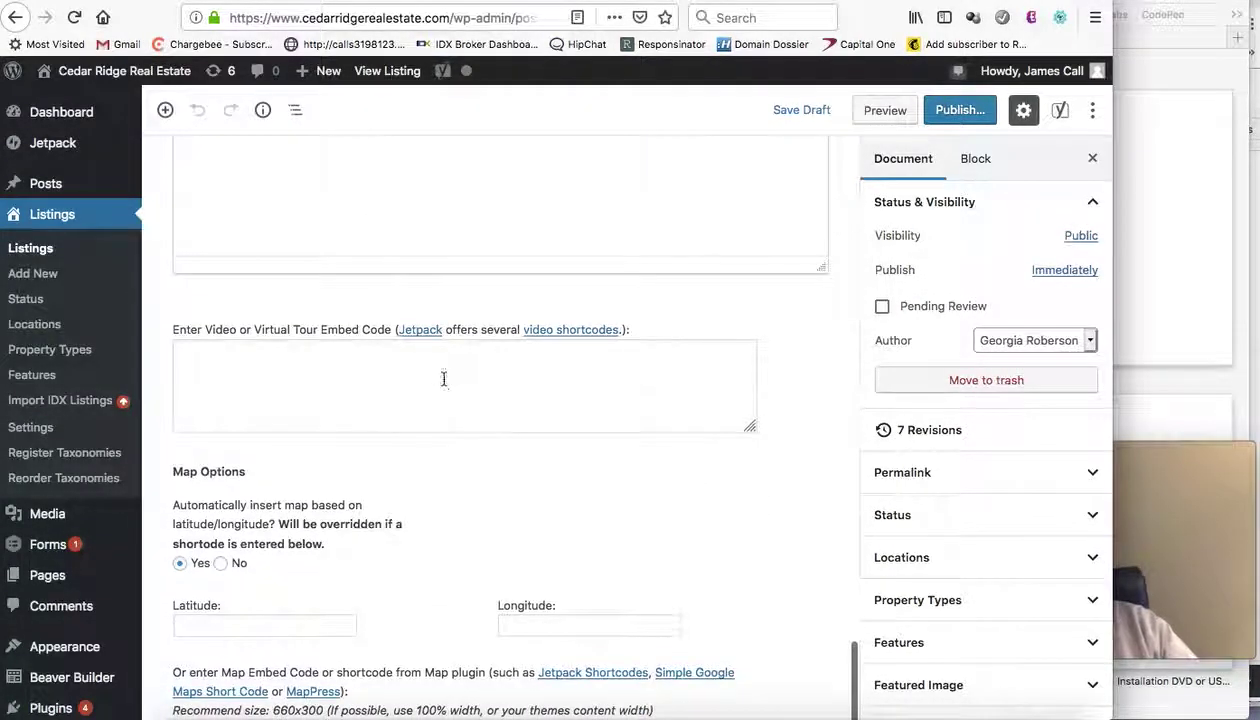
{"action": "scroll", "coordinate": [435, 372], "scroll_direction": "up", "scroll_amount": 5}
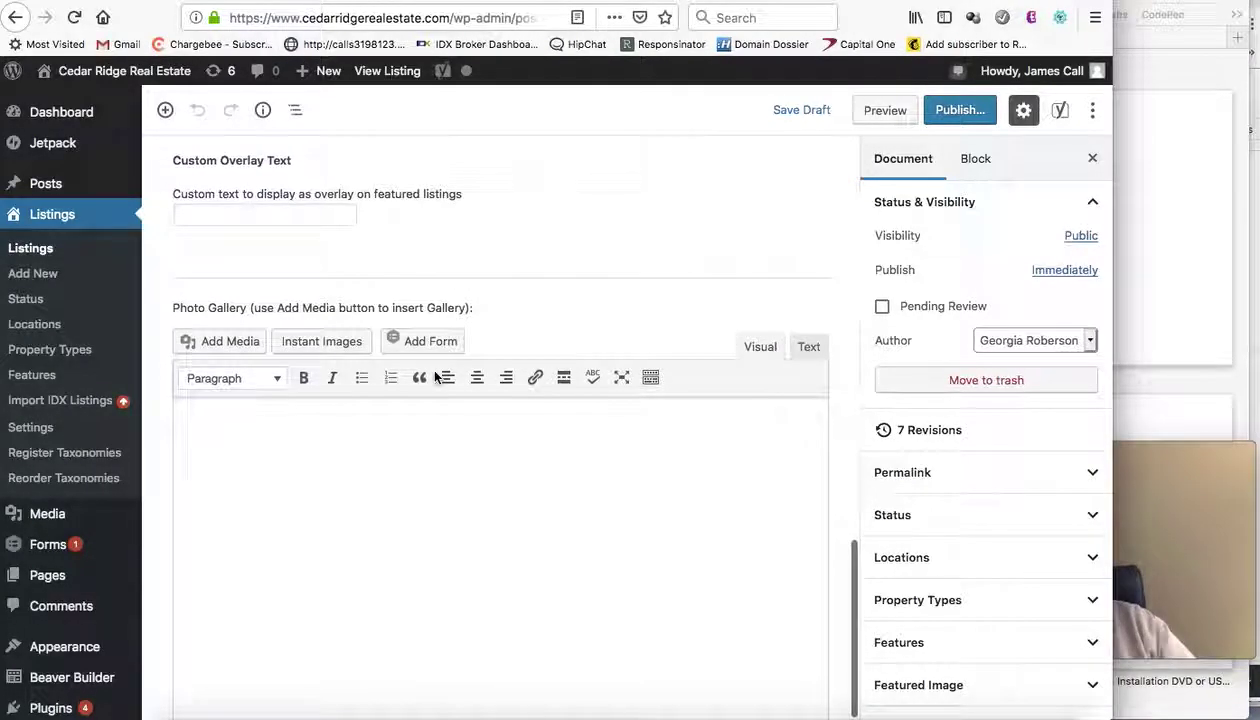
{"action": "left_click", "coordinate": [240, 341]}
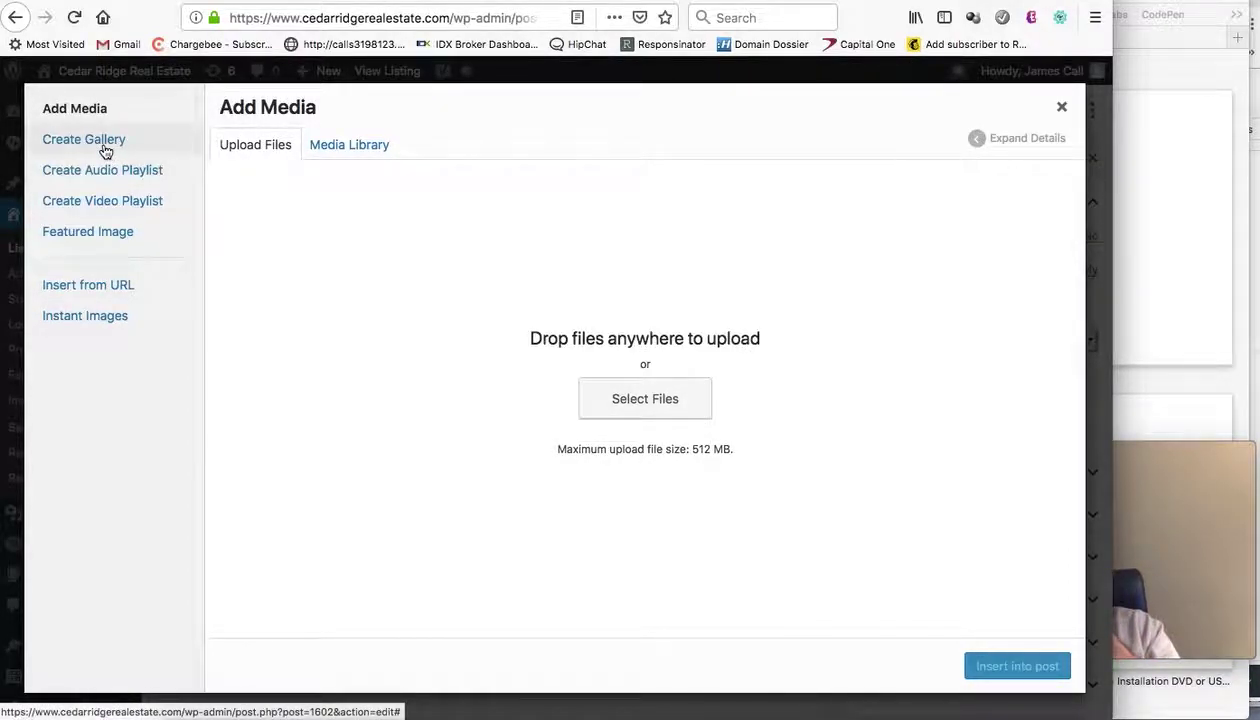
- Glance at the Media Library, return to Upload Files, and choose Create Gallery
{"action": "left_click", "coordinate": [346, 150]}
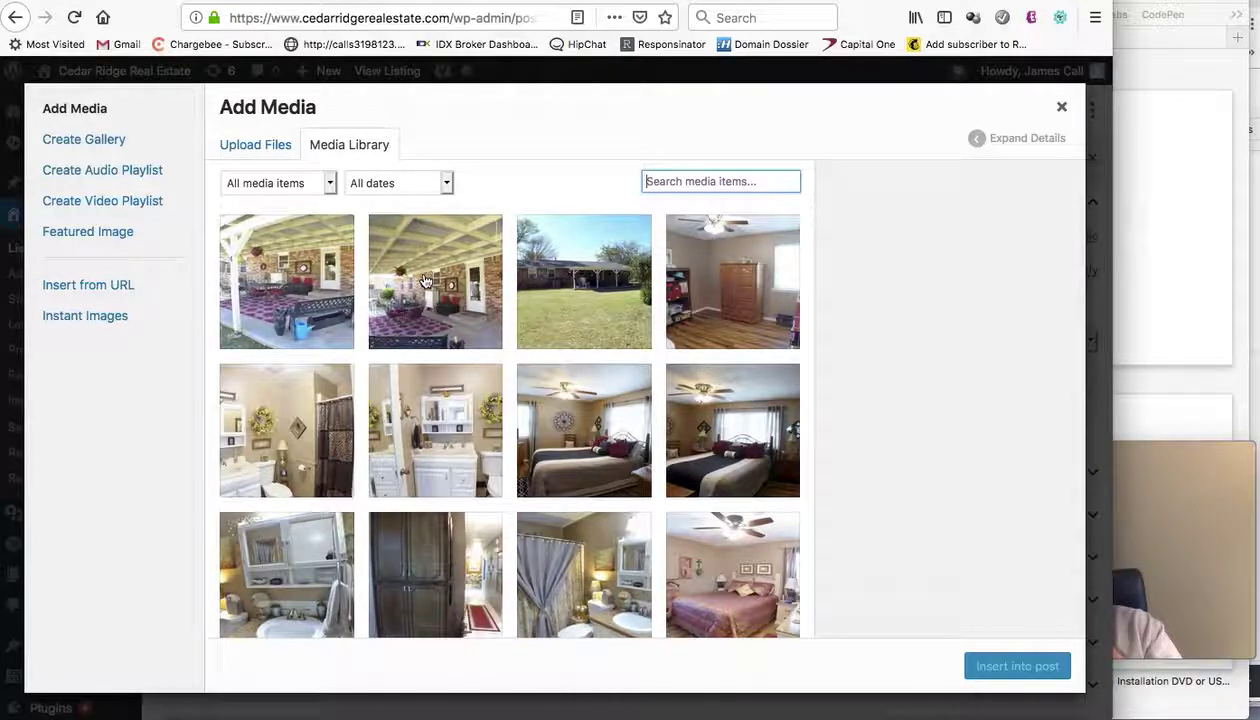
{"action": "left_click", "coordinate": [267, 158]}
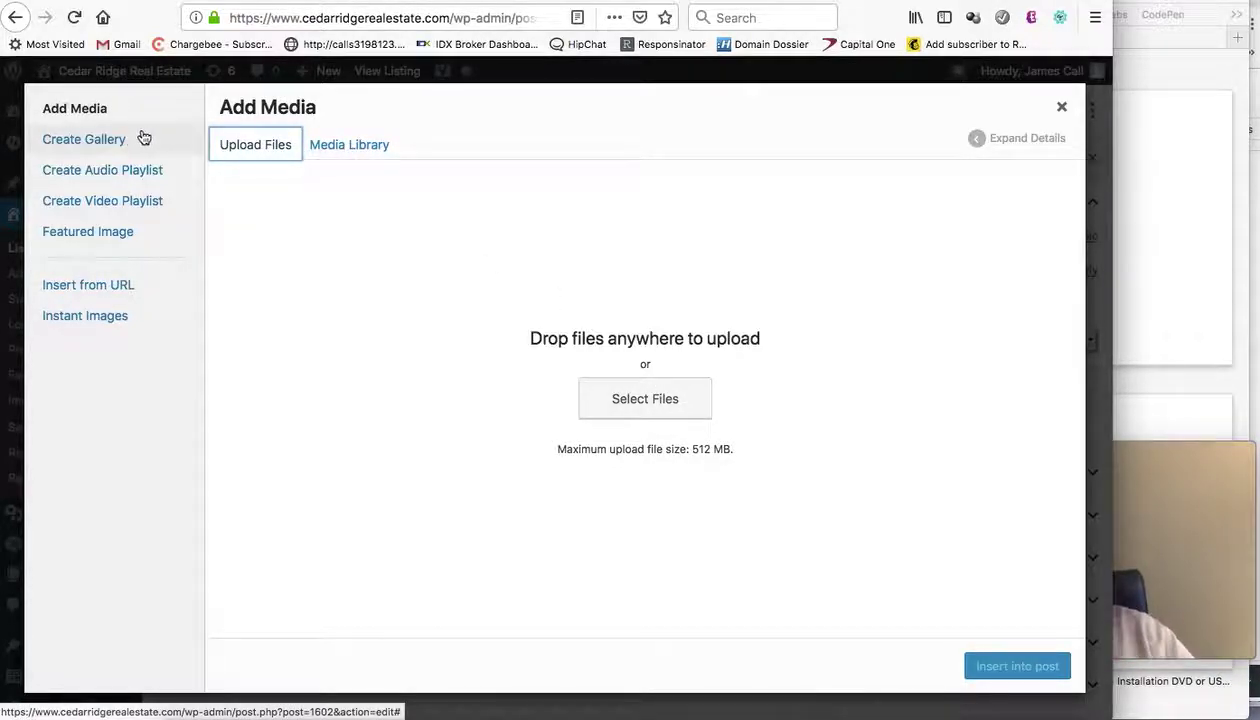
{"action": "left_click", "coordinate": [103, 145]}
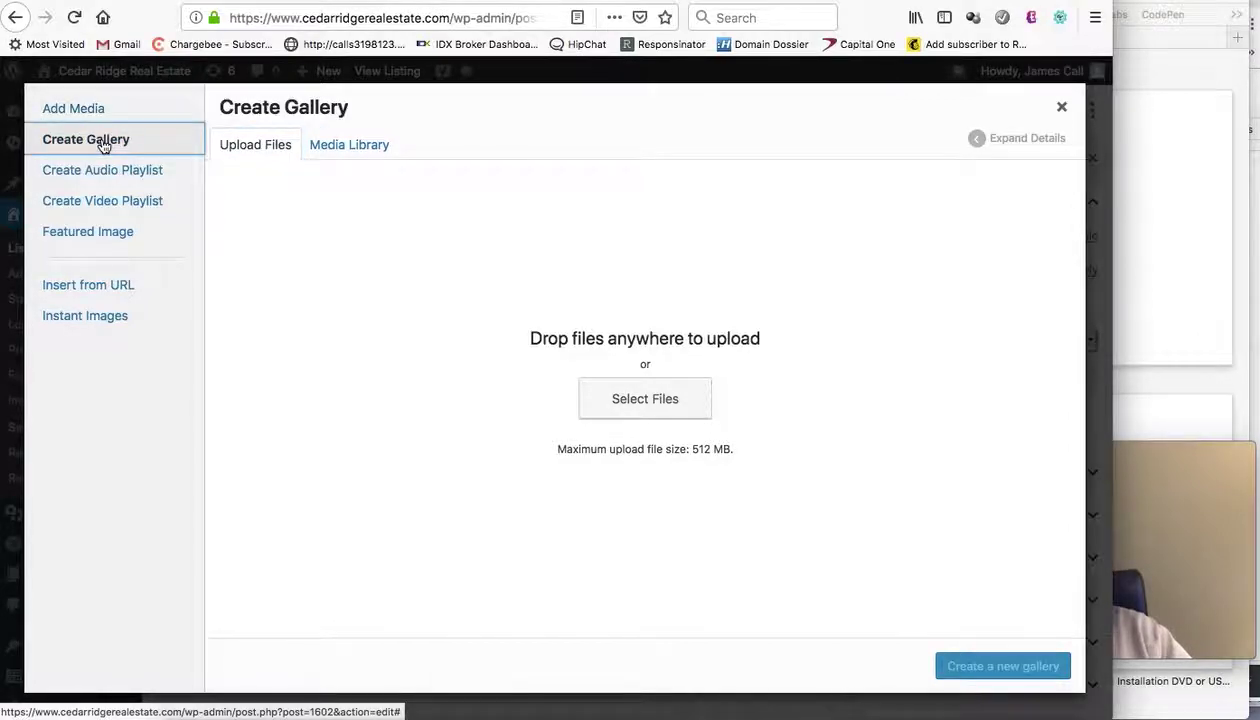
- Build a gallery from both porch photos, Backyard and 3rd Bedroom in the Media Library
{"action": "left_click", "coordinate": [345, 150]}
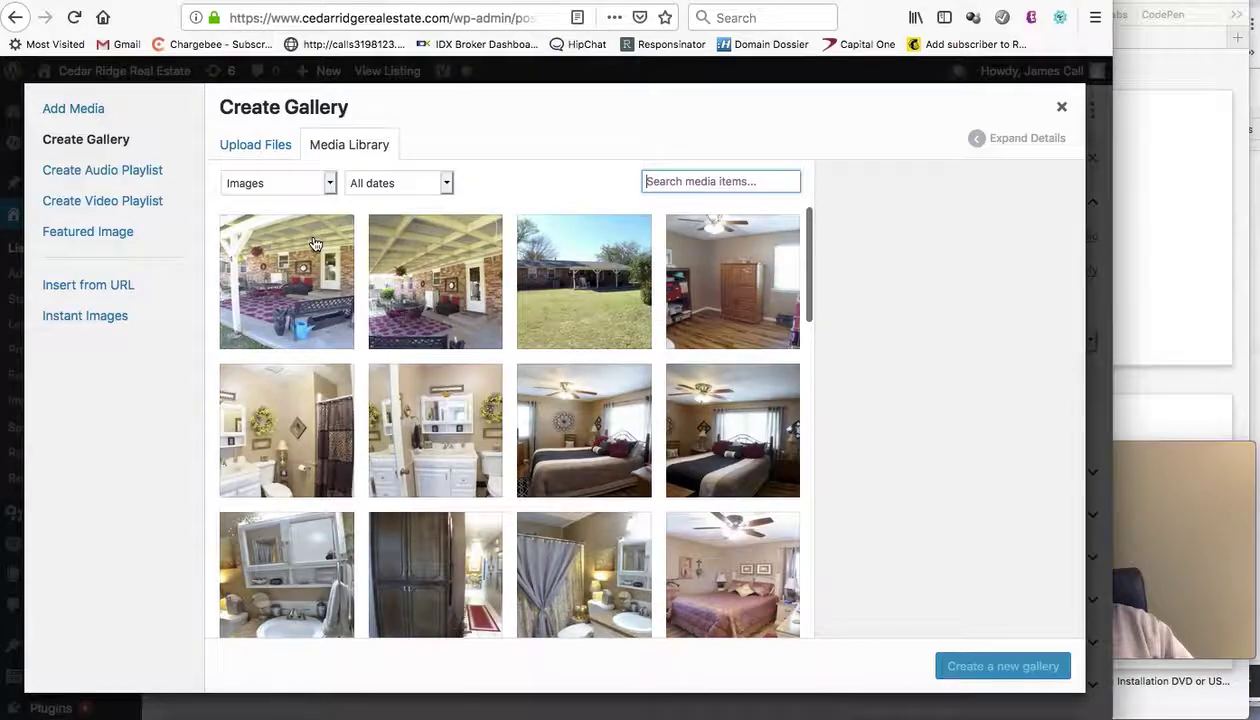
{"action": "left_click", "coordinate": [281, 283]}
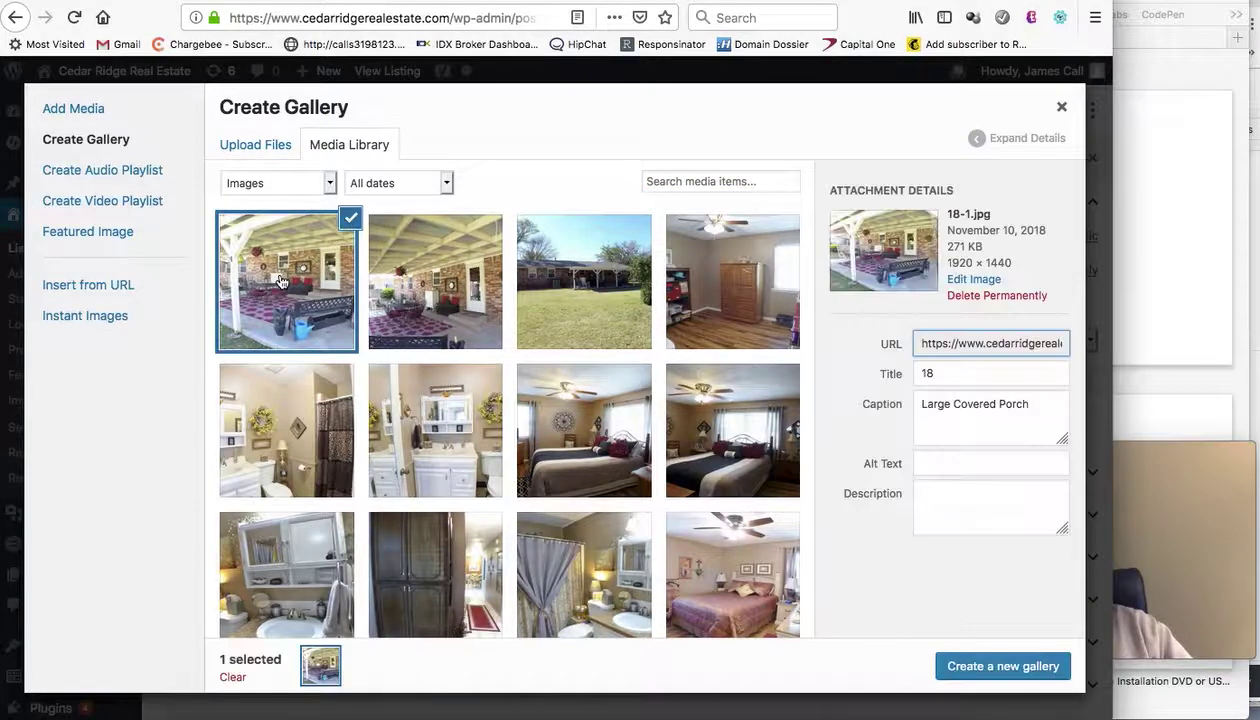
{"action": "left_click", "coordinate": [686, 289]}
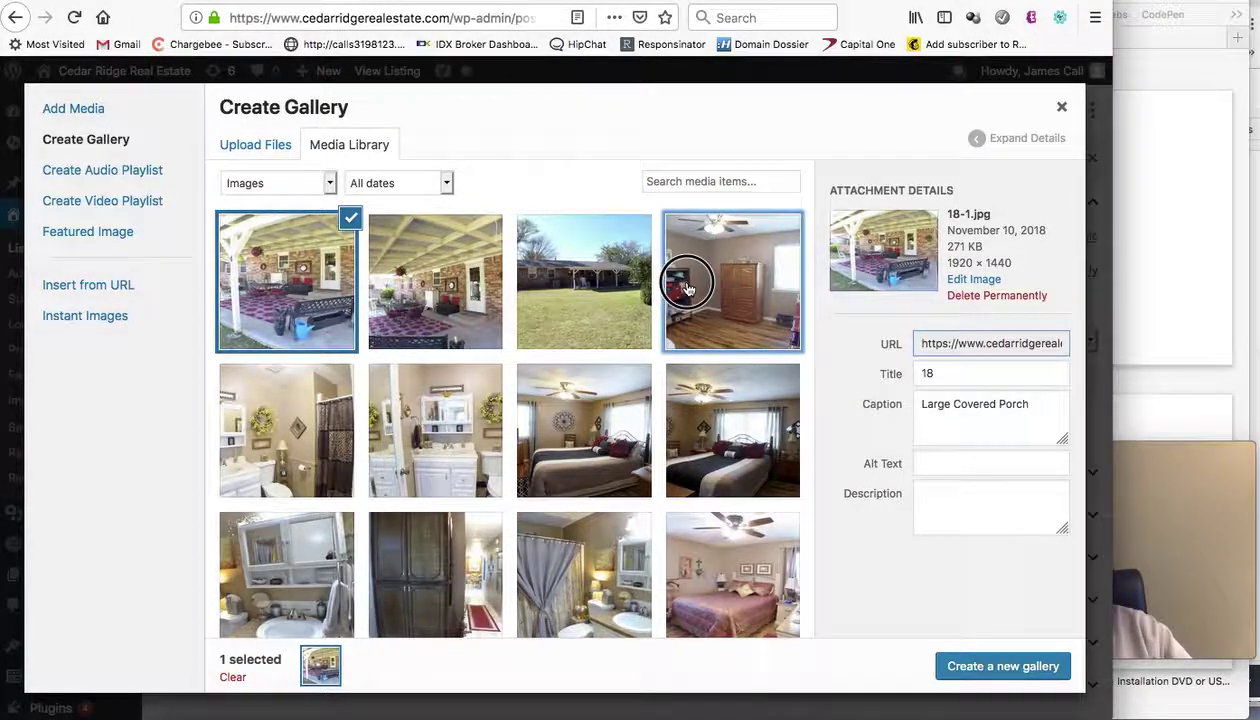
{"action": "left_click", "coordinate": [1015, 677]}
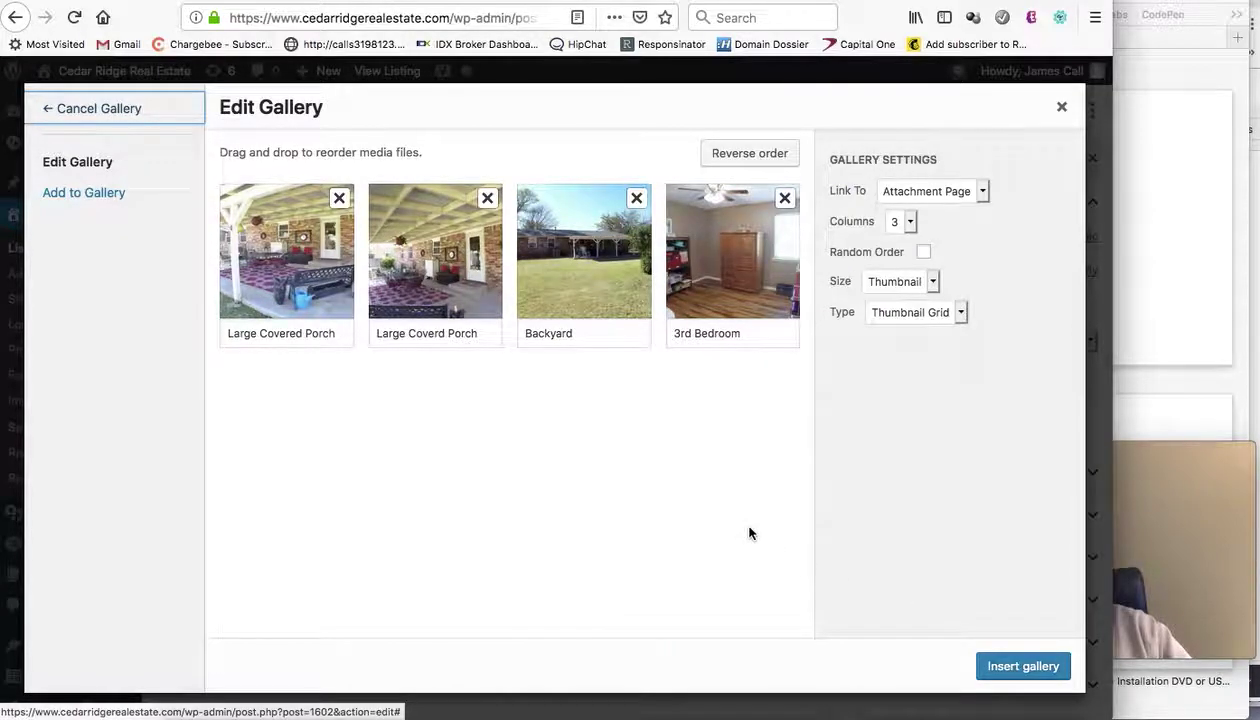
- Move Backyard into second place, insert the gallery, and preview the listing
{"action": "left_click_drag", "start_coordinate": [583, 260], "coordinate": [434, 257]}
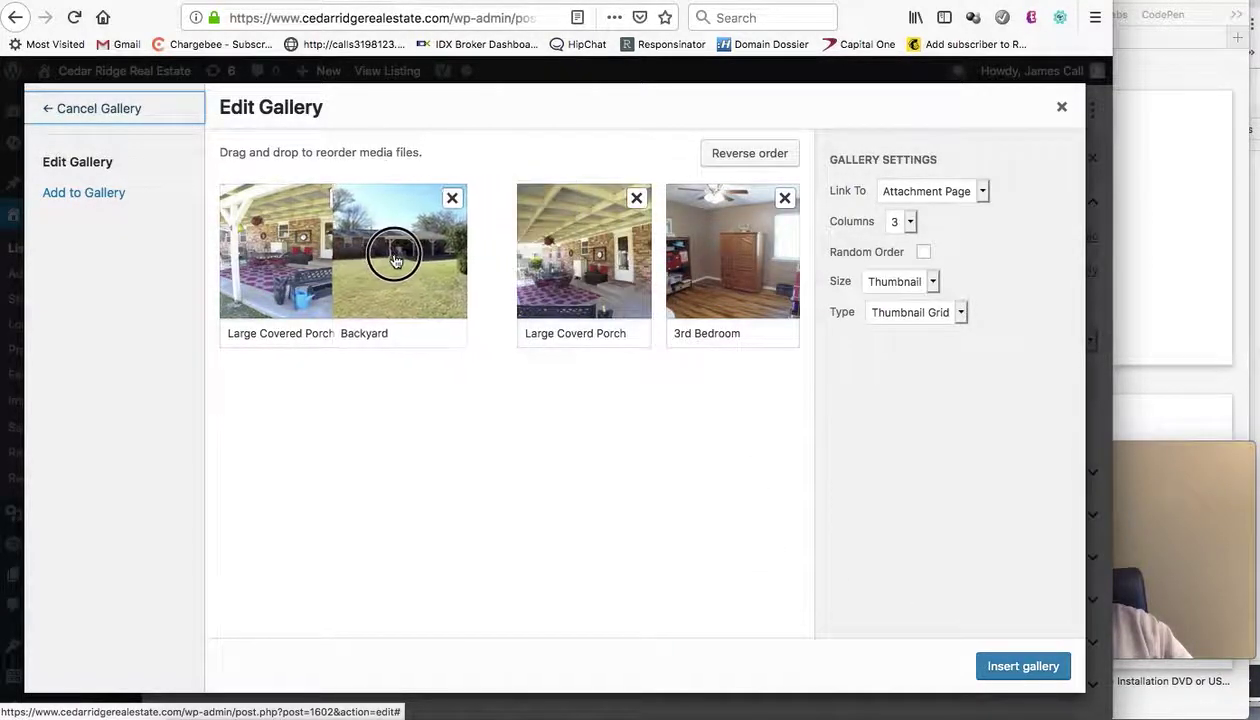
{"action": "left_click_drag", "start_coordinate": [434, 257], "coordinate": [434, 257]}
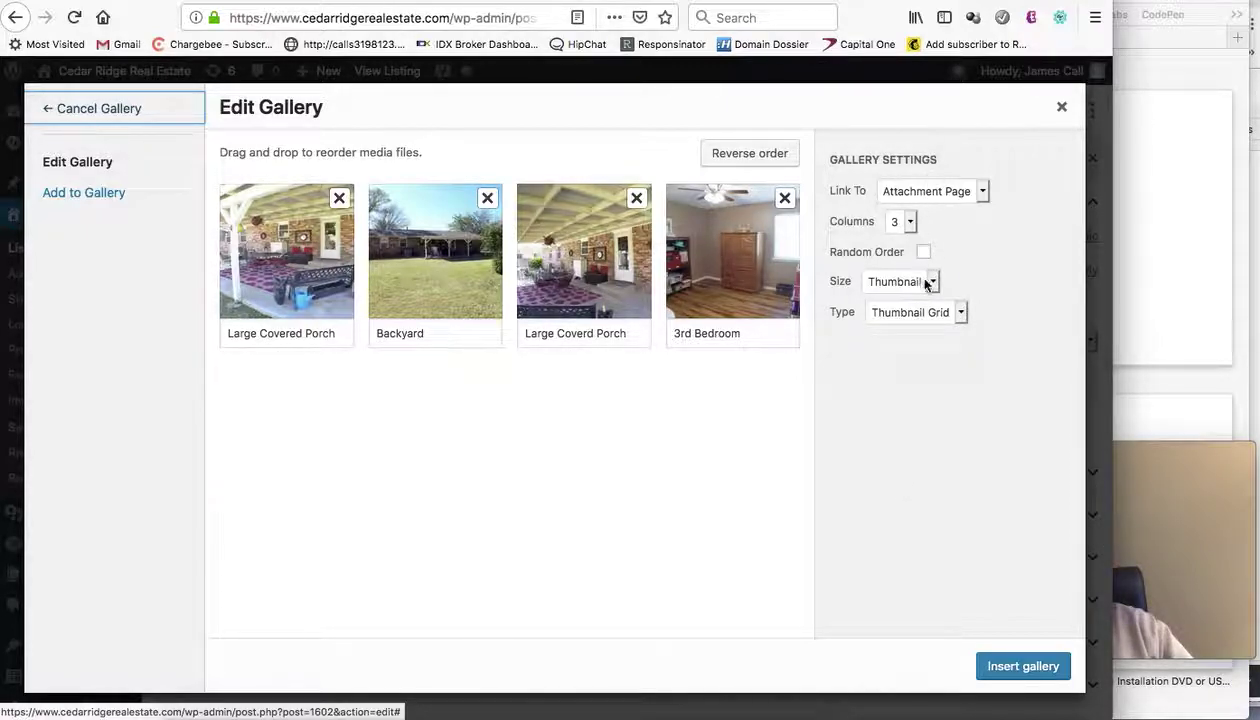
{"action": "left_click", "coordinate": [1012, 667]}
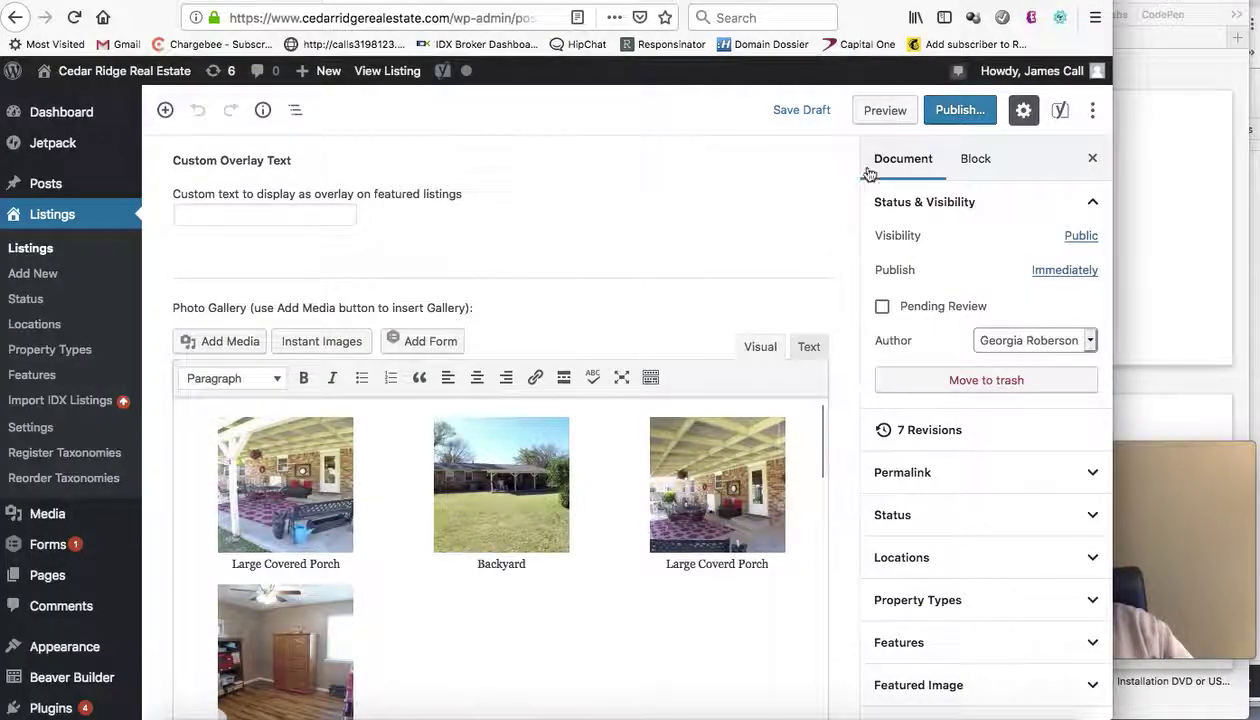
{"action": "left_click", "coordinate": [886, 112]}
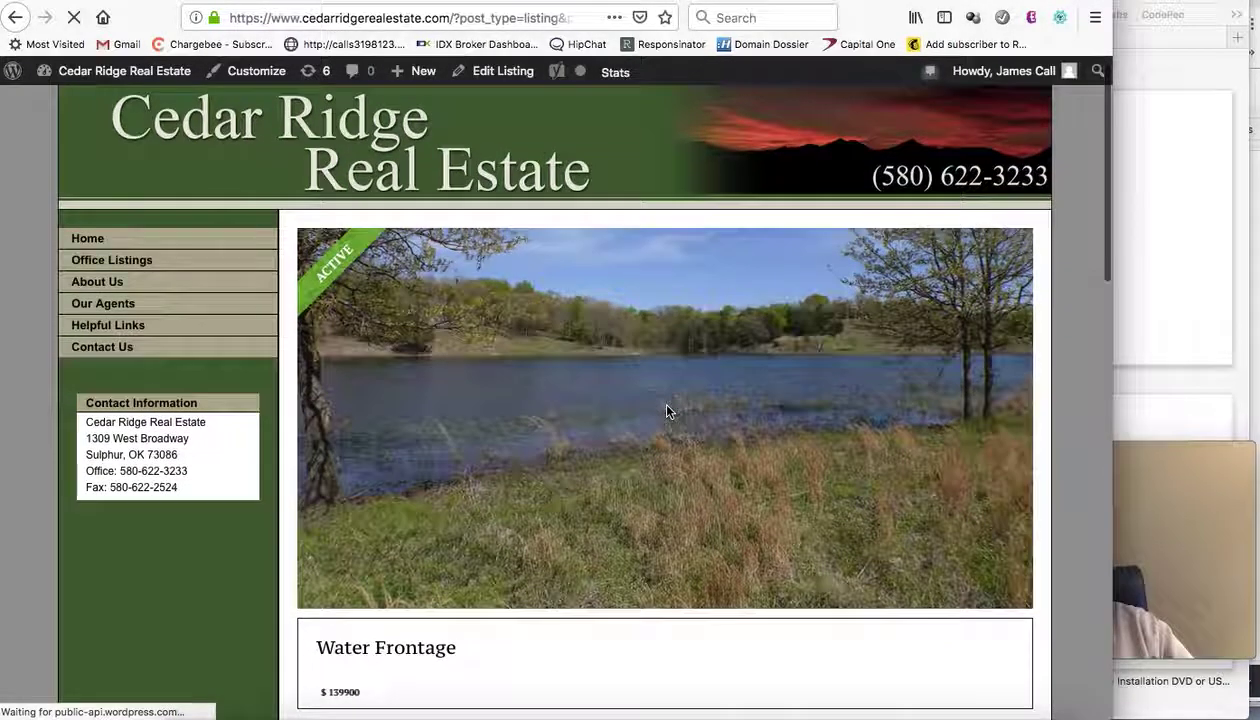
- Check the four captioned photos in the preview's Photos tab, then return to Edit Listing
{"action": "scroll", "coordinate": [668, 410], "scroll_direction": "down", "scroll_amount": 3}
{"action": "scroll", "coordinate": [668, 410], "scroll_direction": "down", "scroll_amount": 5}
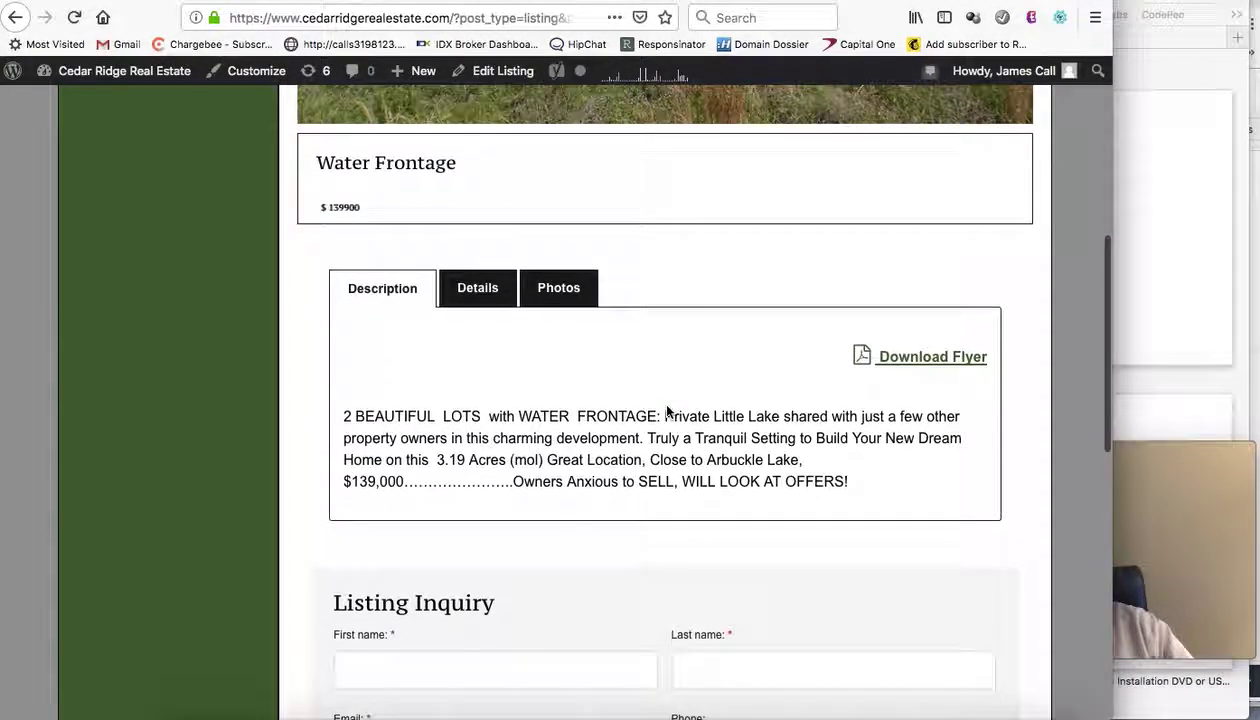
{"action": "scroll", "coordinate": [592, 330], "scroll_direction": "down", "scroll_amount": 5}
{"action": "scroll", "coordinate": [592, 330], "scroll_direction": "down", "scroll_amount": 5}
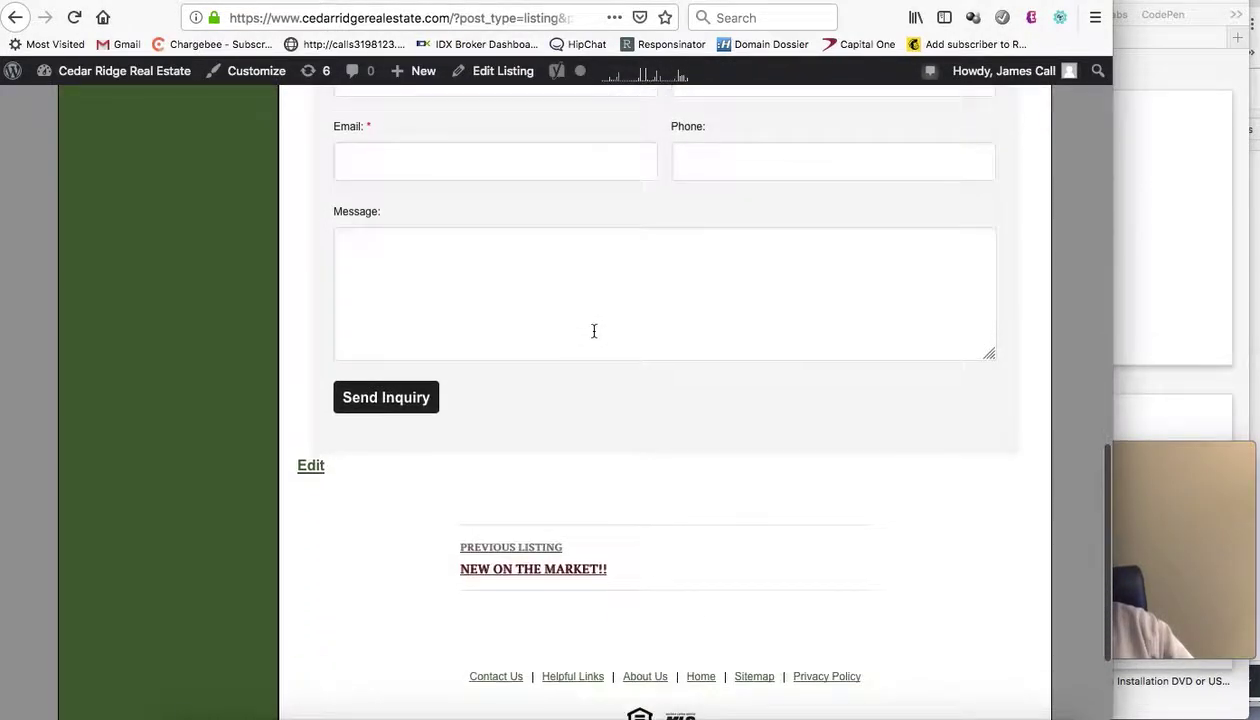
{"action": "scroll", "coordinate": [593, 331], "scroll_direction": "up", "scroll_amount": 7}
{"action": "scroll", "coordinate": [593, 335], "scroll_direction": "up", "scroll_amount": 5}
{"action": "left_click", "coordinate": [563, 413]}
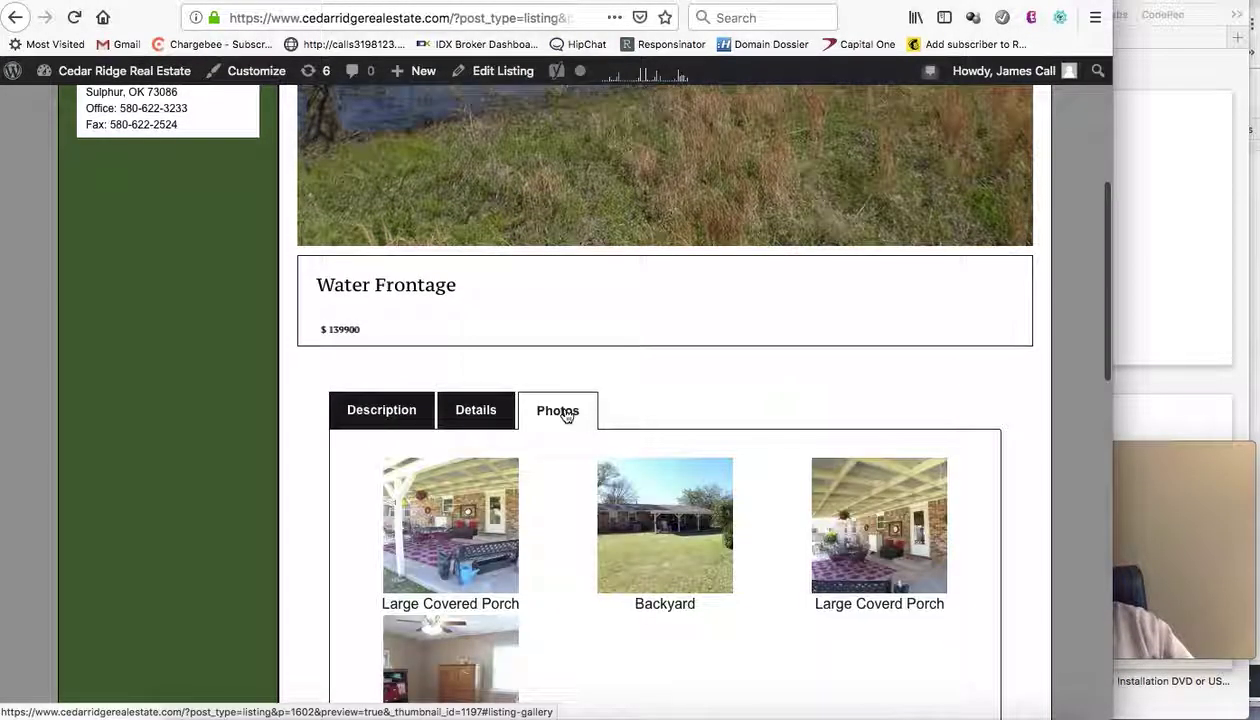
{"action": "scroll", "coordinate": [535, 530], "scroll_direction": "down", "scroll_amount": 2}
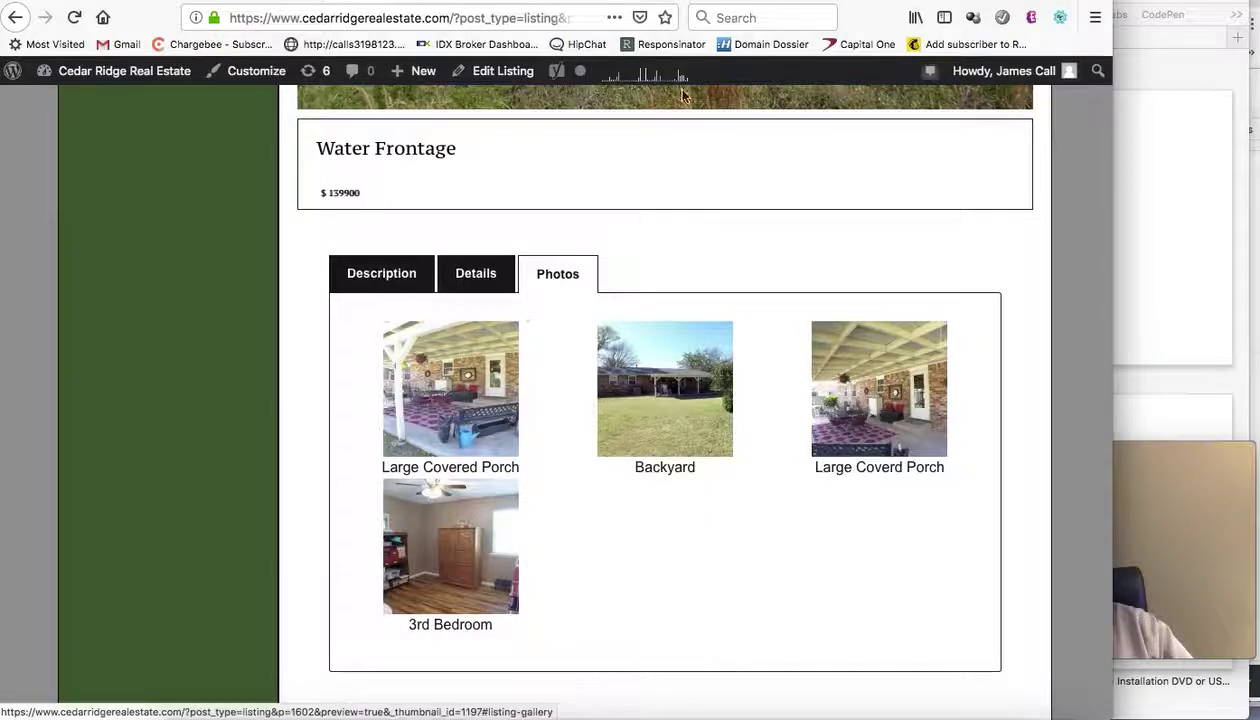
{"action": "left_click", "coordinate": [503, 70]}
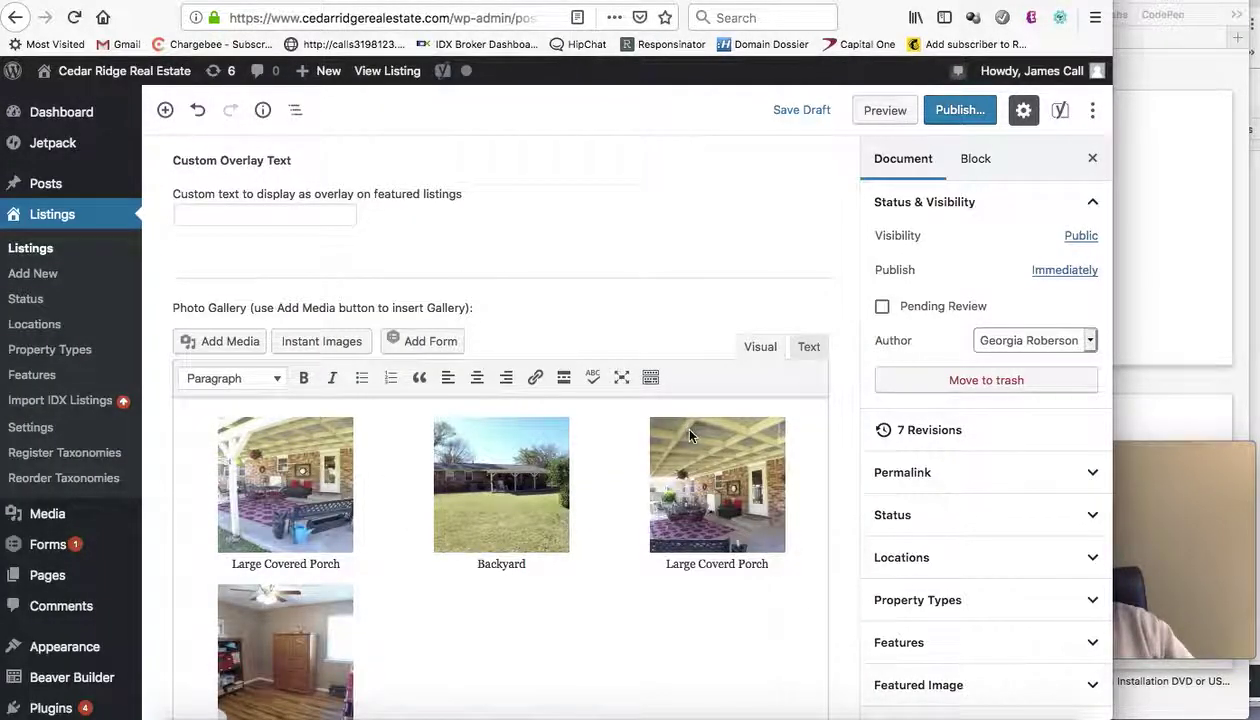
- Delete the [gallery ids=…] shortcode from the Photo Gallery's Text view
{"action": "left_click", "coordinate": [810, 350]}
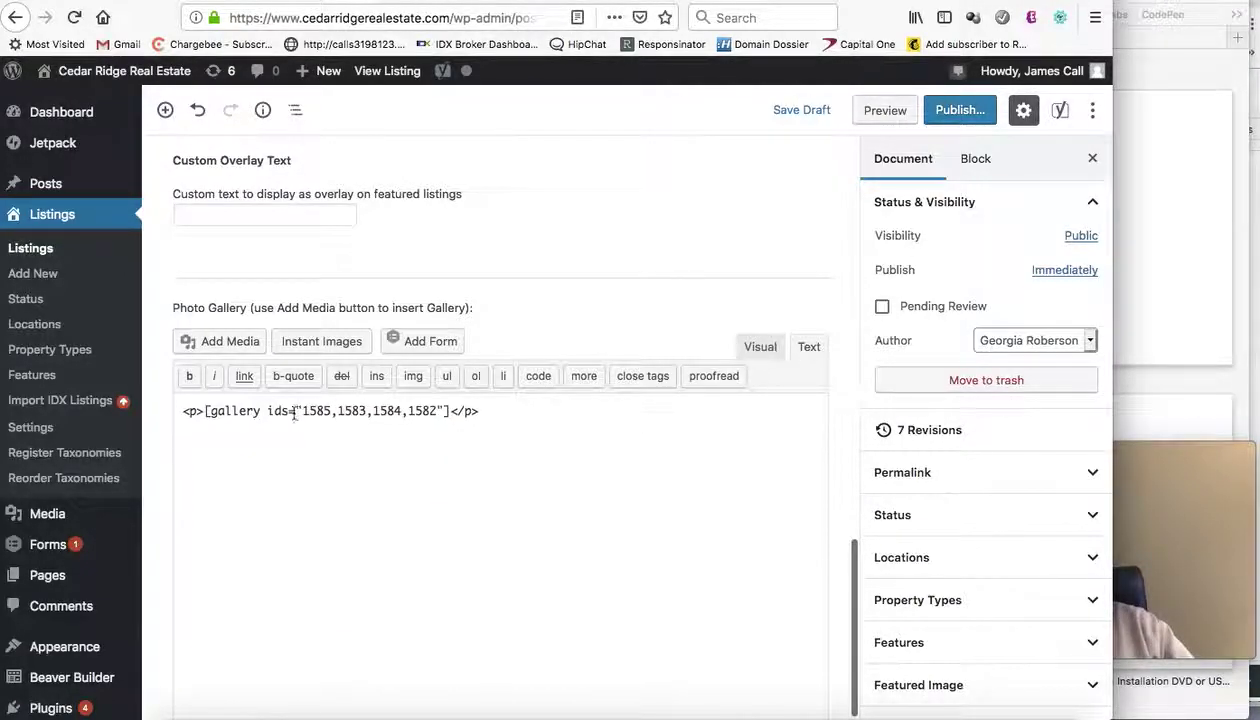
{"action": "left_click_drag", "start_coordinate": [506, 411], "coordinate": [181, 411]}
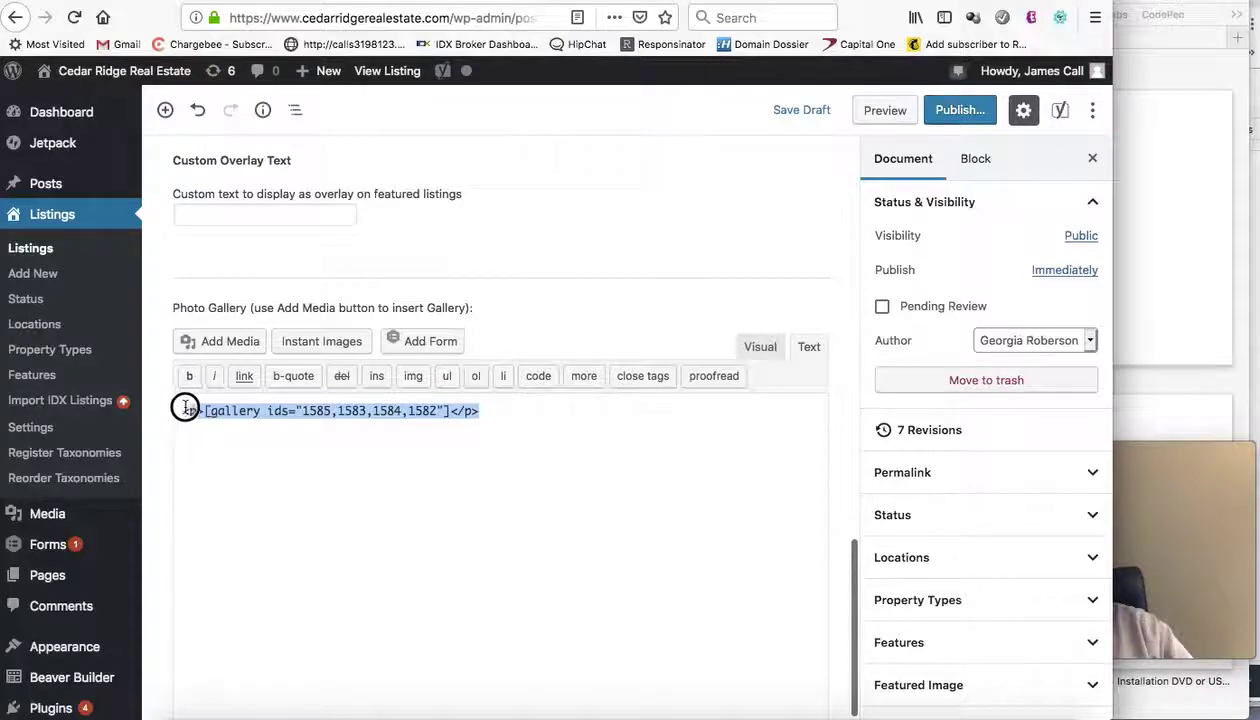
{"action": "key", "text": "BackSpace"}
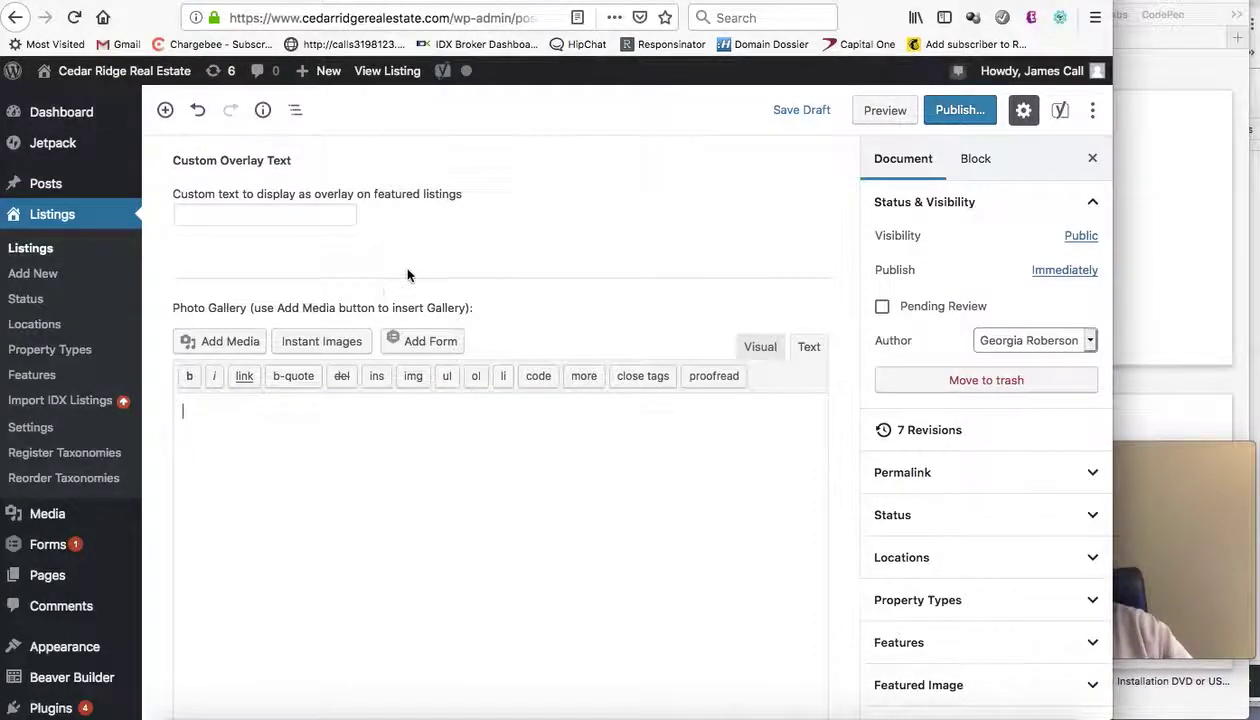
{"action": "scroll", "coordinate": [745, 152], "scroll_direction": "up", "scroll_amount": 5}
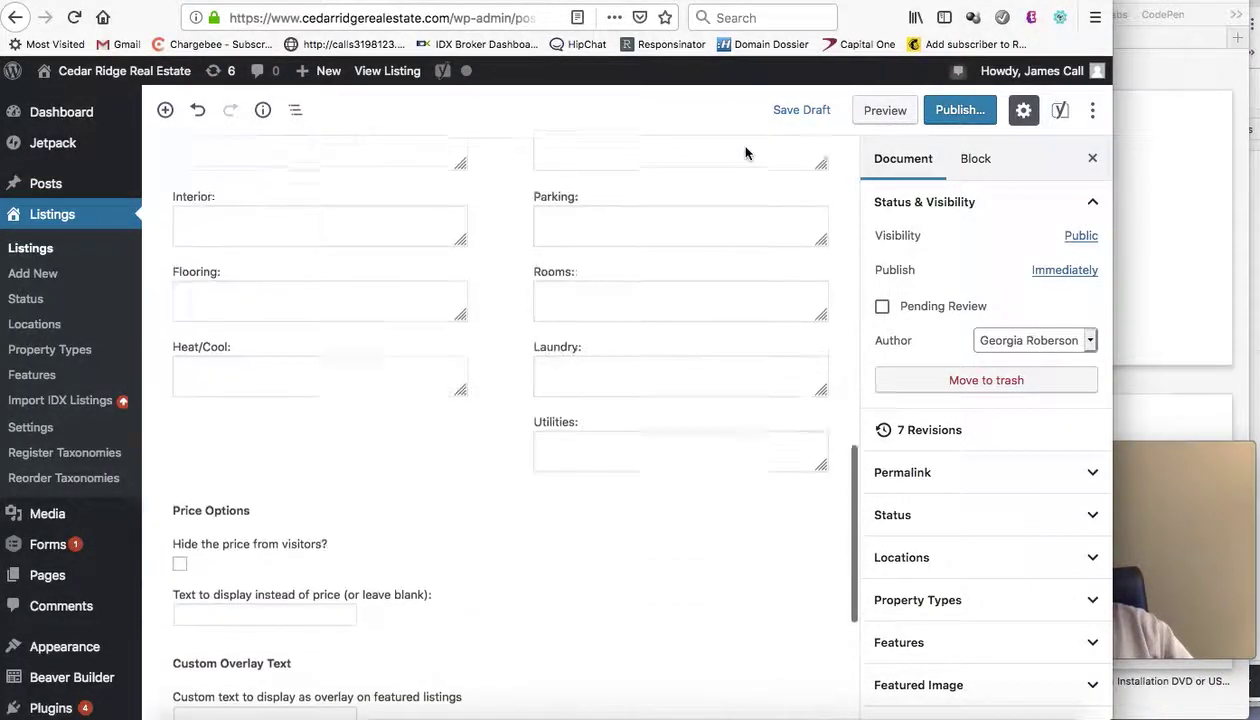
{"action": "scroll", "coordinate": [745, 148], "scroll_direction": "up", "scroll_amount": 2}
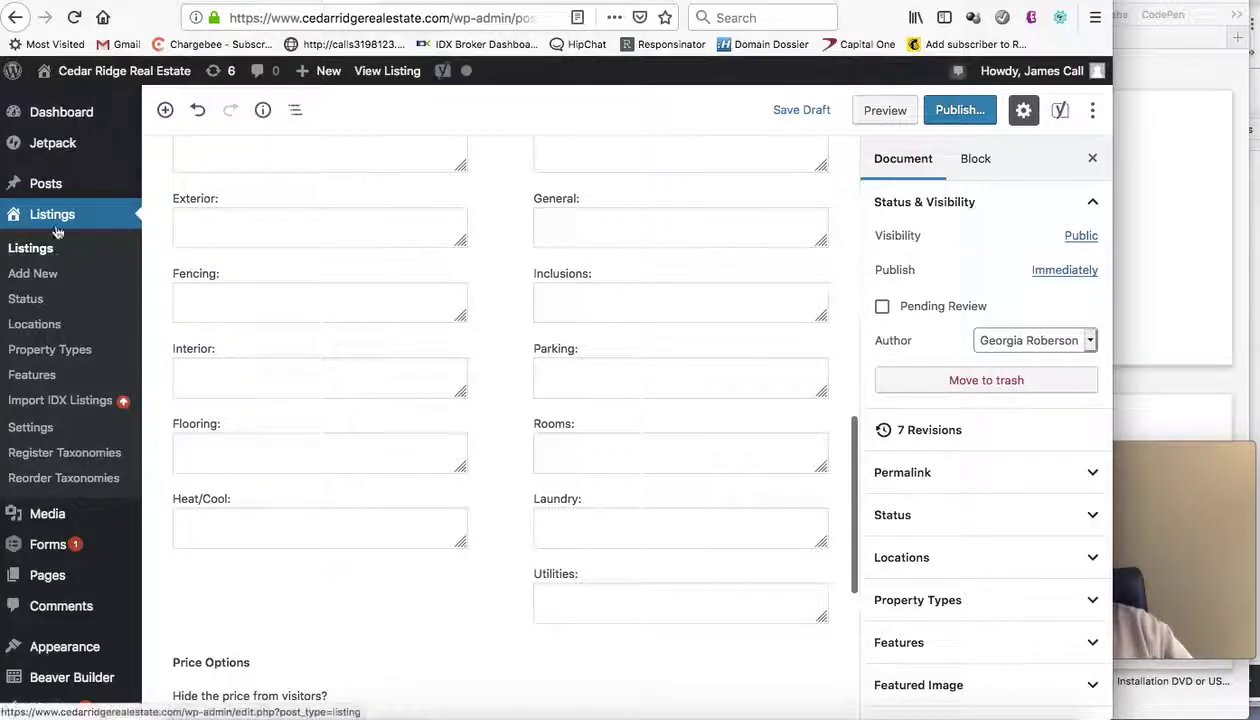
{"action": "mouse_move", "coordinate": [47, 514]}
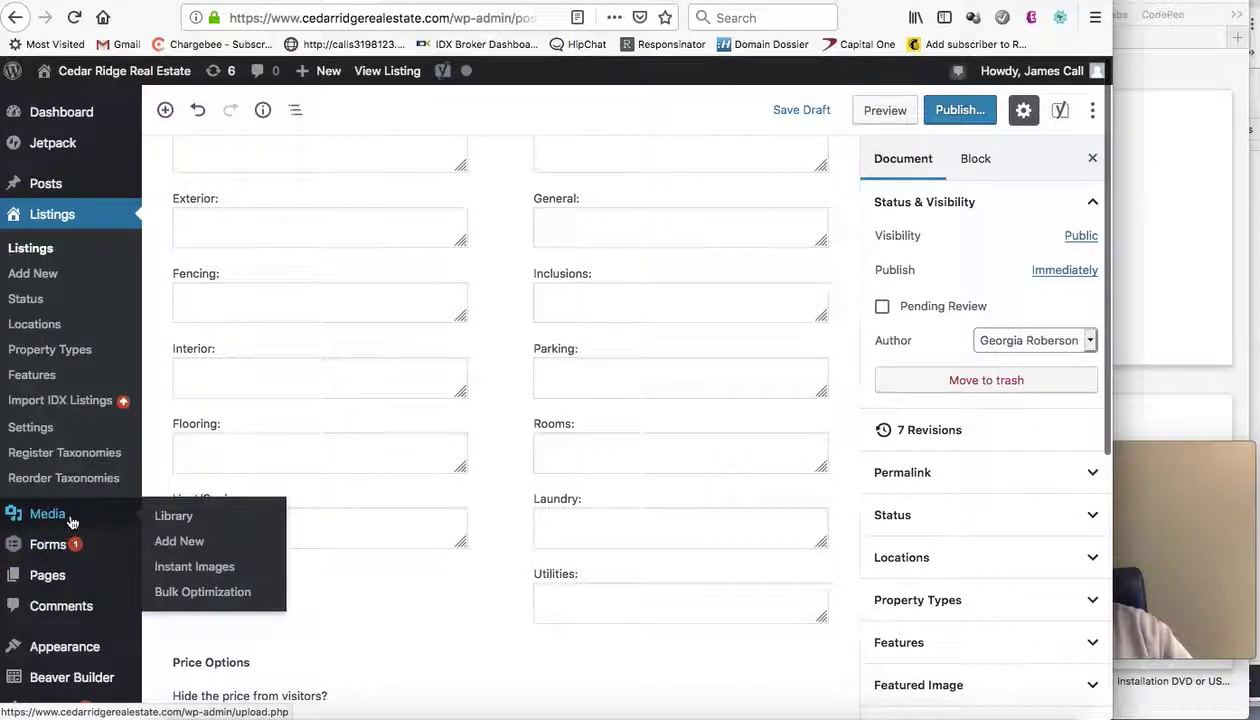
{"action": "left_click", "coordinate": [71, 522]}
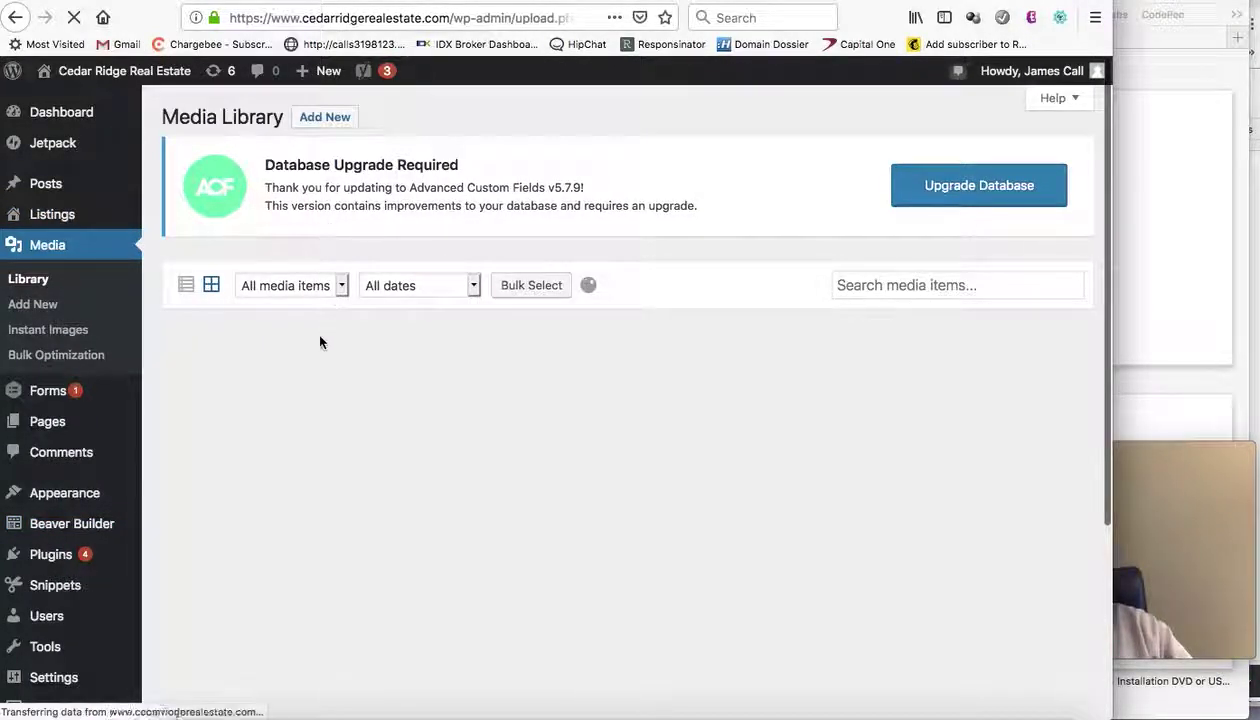
- Bring up the Media Library's Add New upload area and its file chooser
{"action": "left_click", "coordinate": [339, 124]}
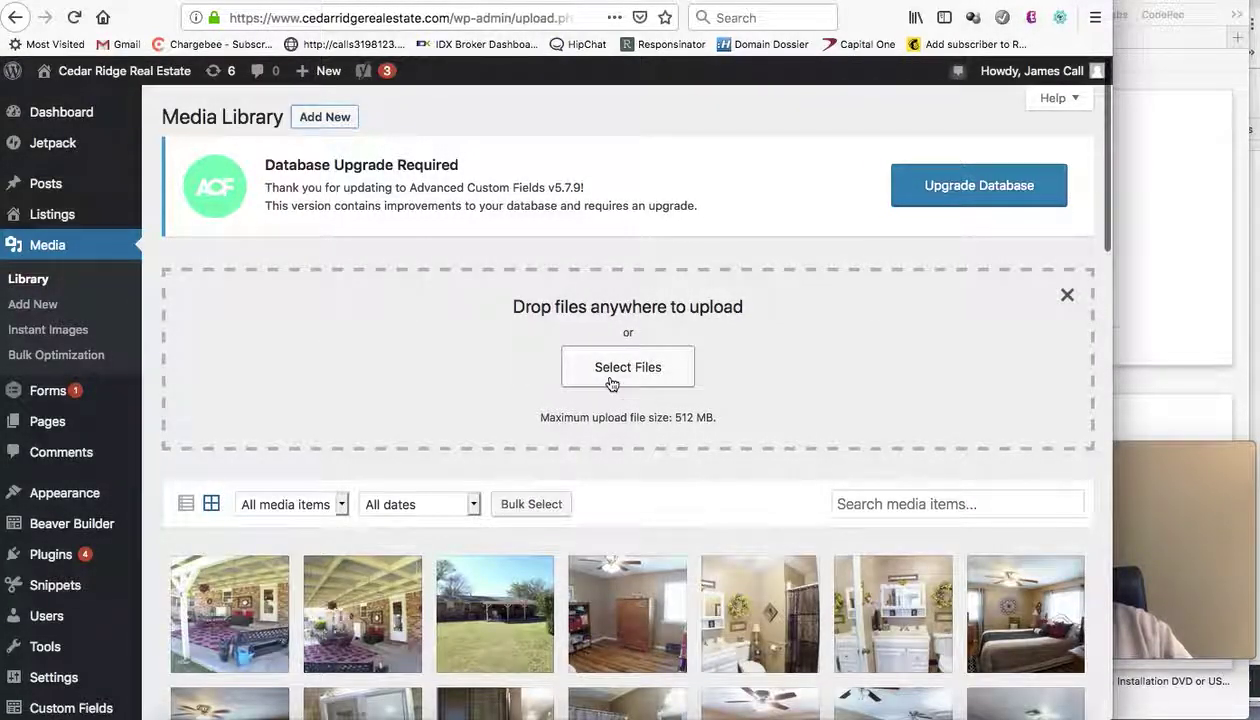
{"action": "left_click", "coordinate": [612, 380]}
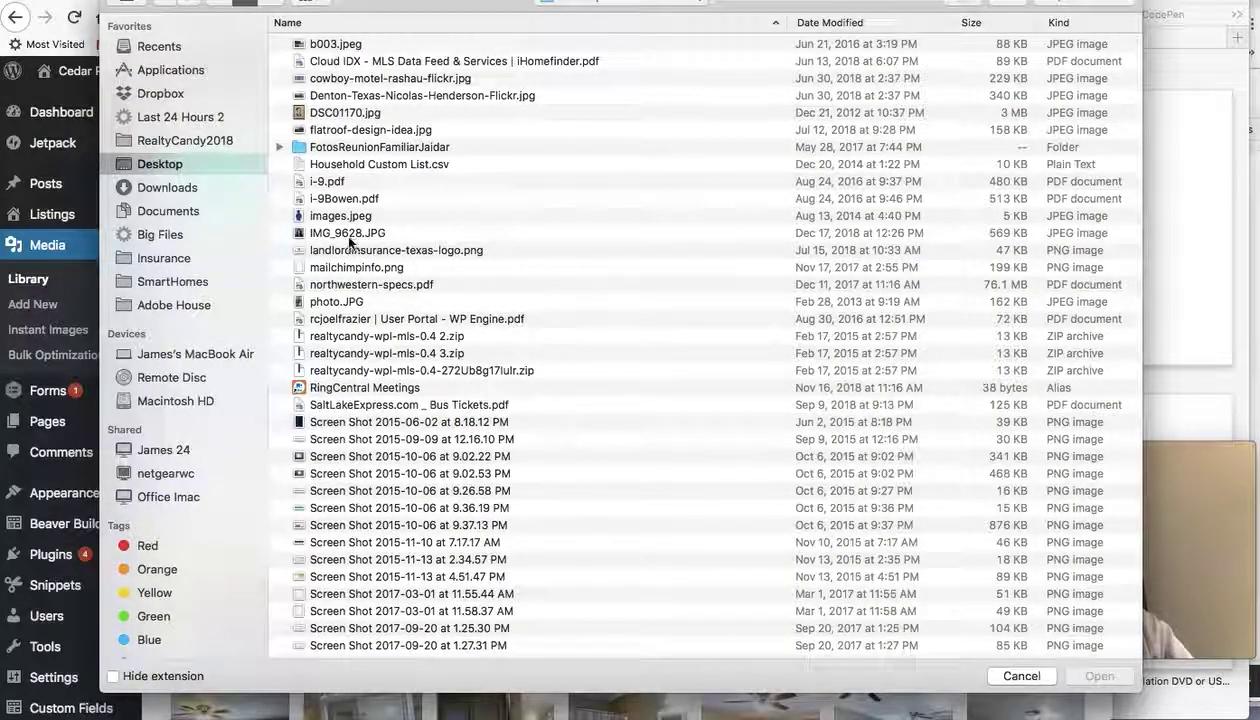
- Upload 'Screen Shot 2015-10-06 at 9.26.58 PM' to the Media Library
{"action": "left_click", "coordinate": [326, 112]}
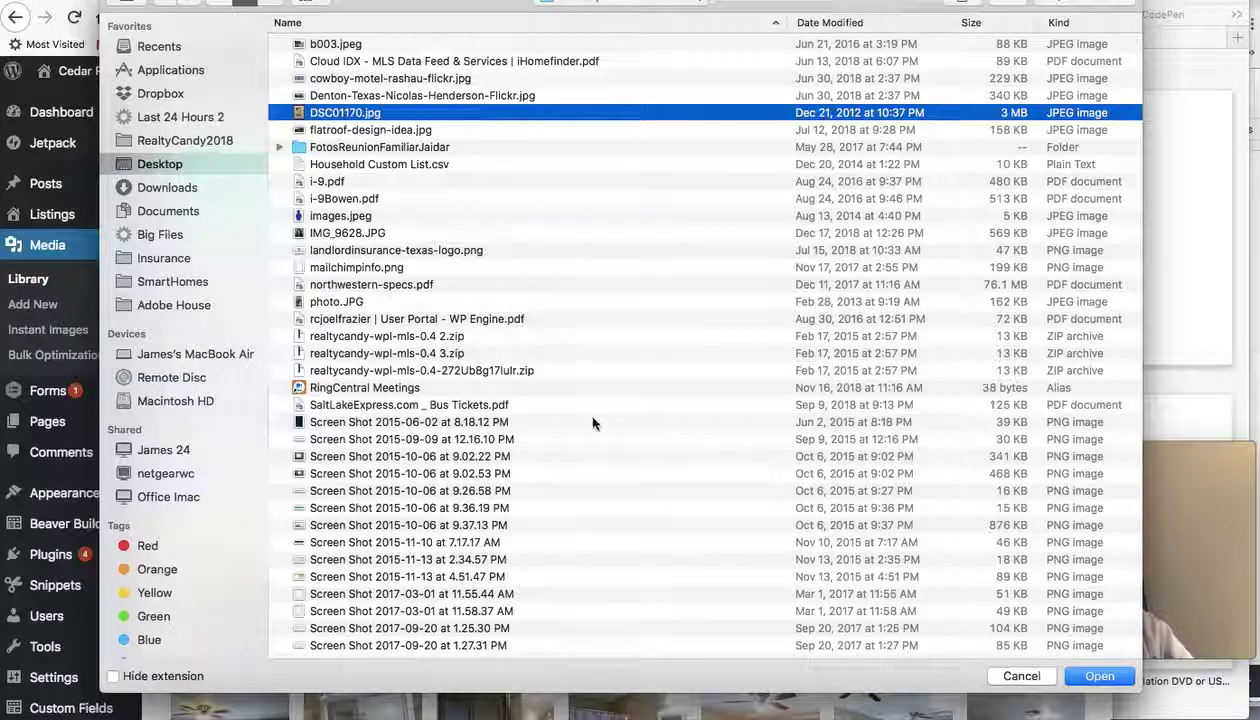
{"action": "left_click", "coordinate": [388, 474]}
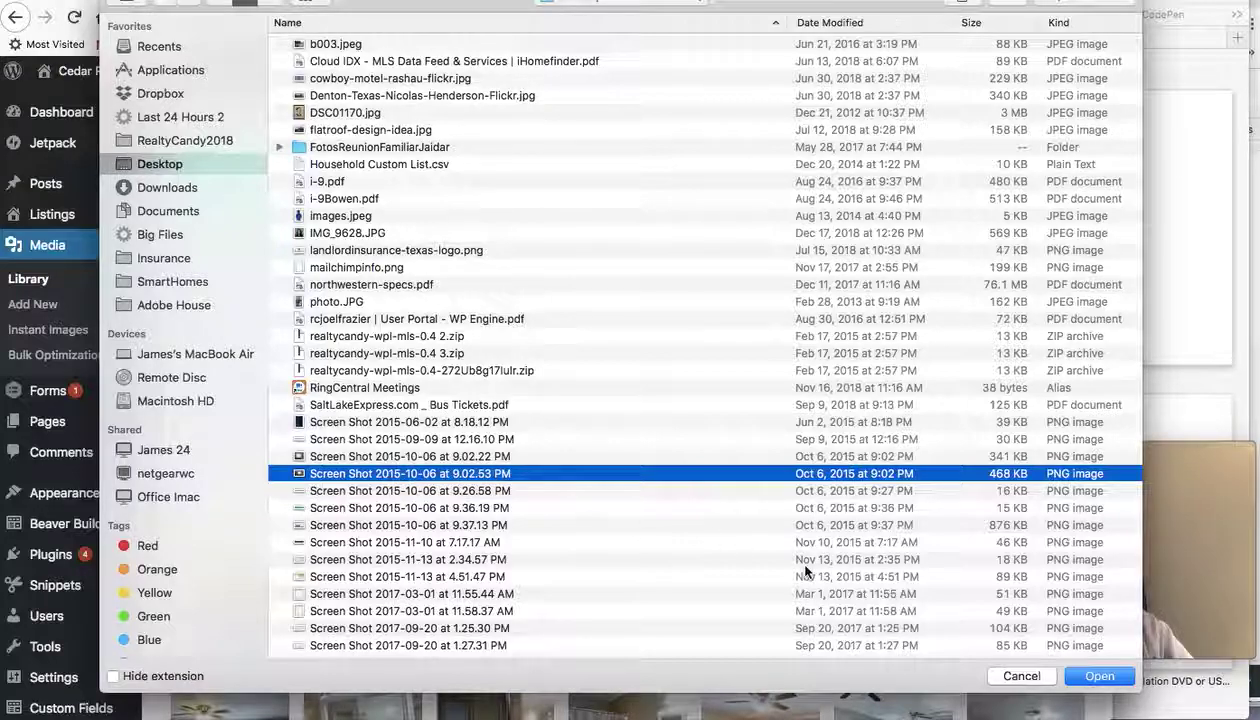
{"action": "left_click", "coordinate": [425, 490]}
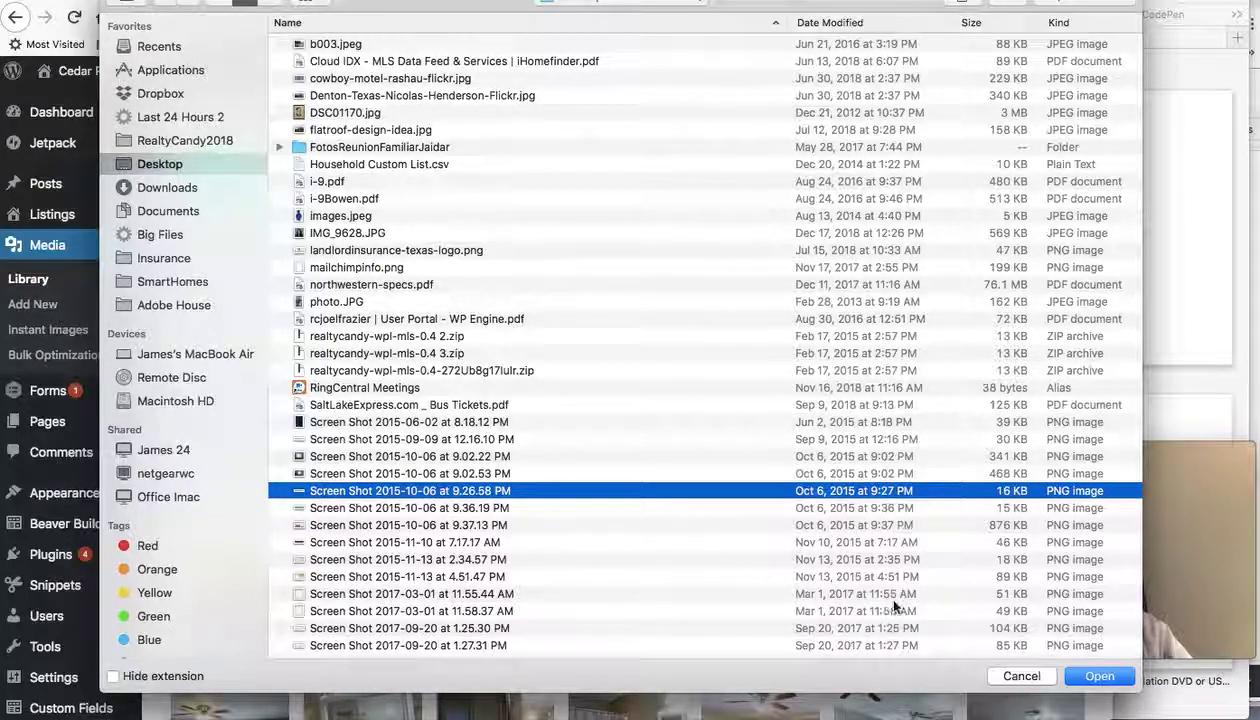
{"action": "left_click", "coordinate": [1098, 677]}
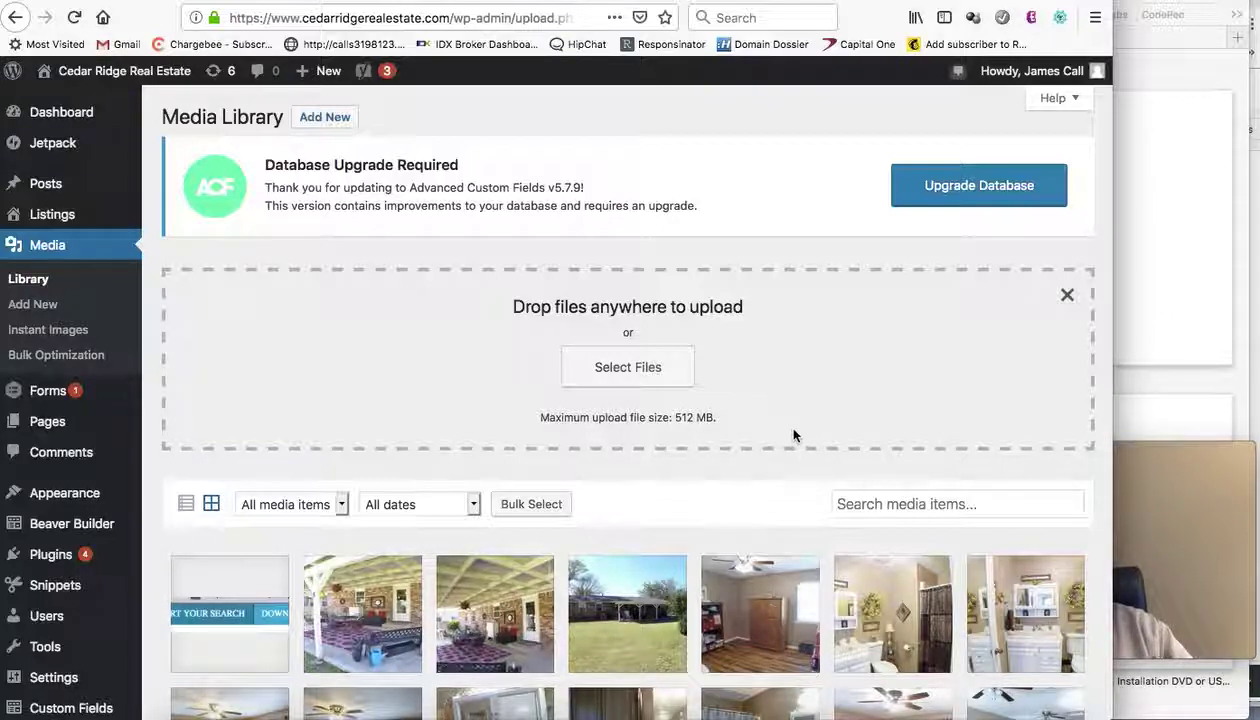
{"action": "scroll", "coordinate": [793, 435], "scroll_direction": "down", "scroll_amount": 1}
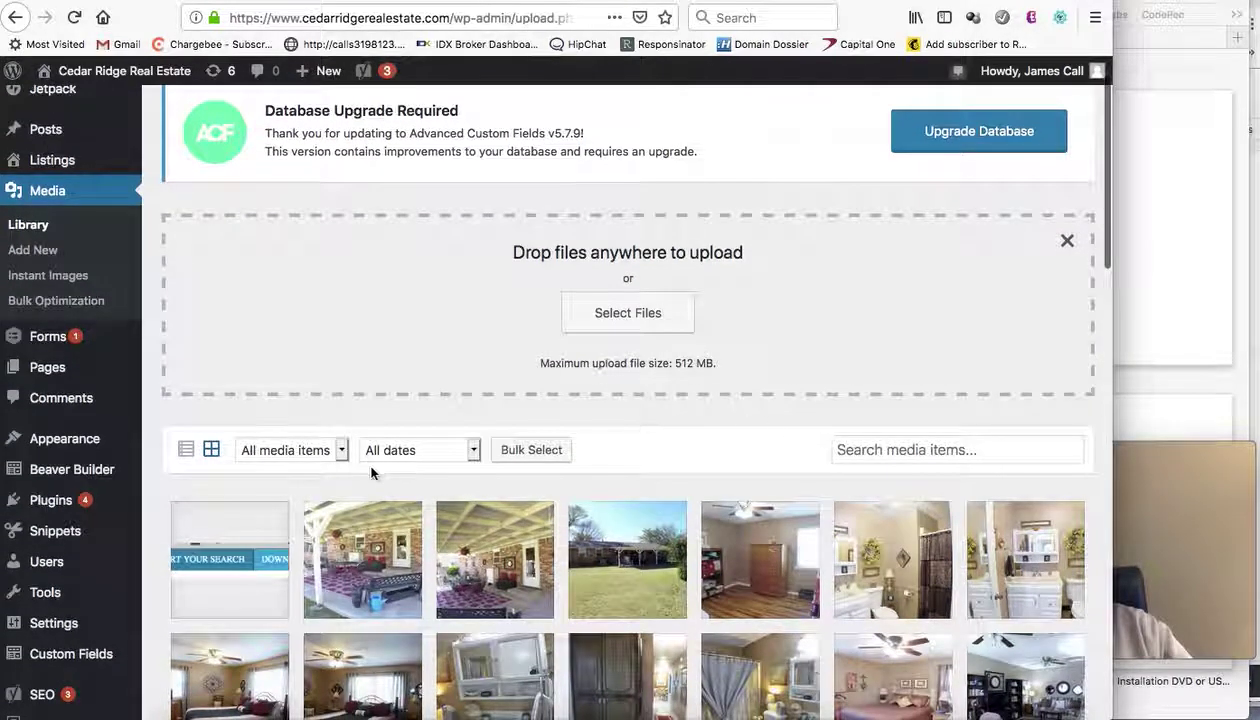